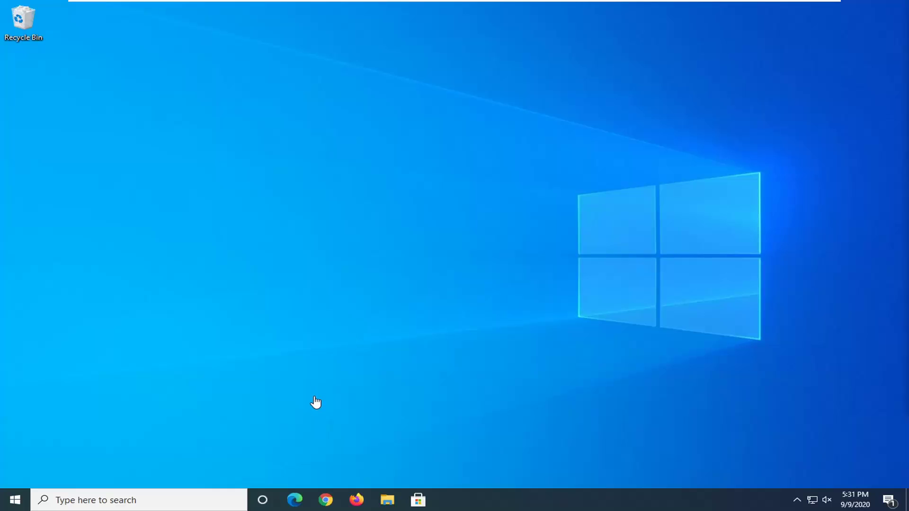
# Open Chrome and search Google for 'comodo internet security'.
pyautogui.click(315, 501)
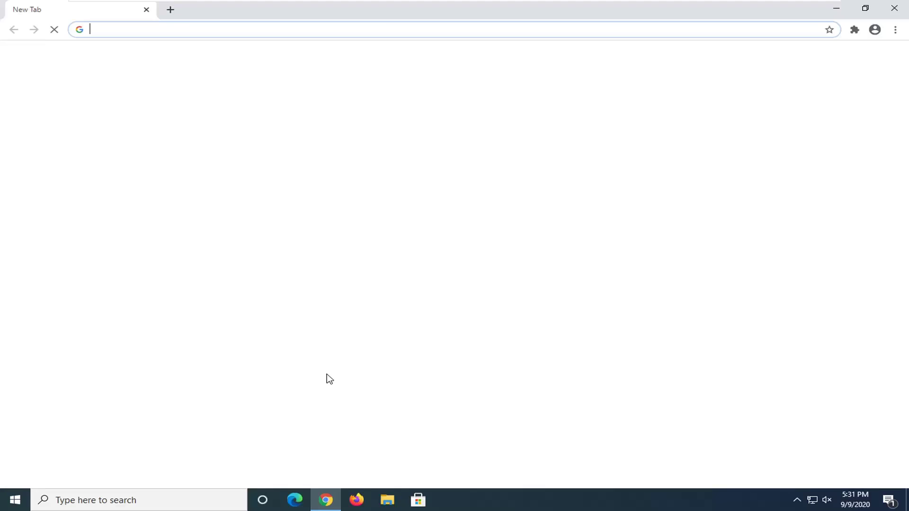
pyautogui.click(93, 29)
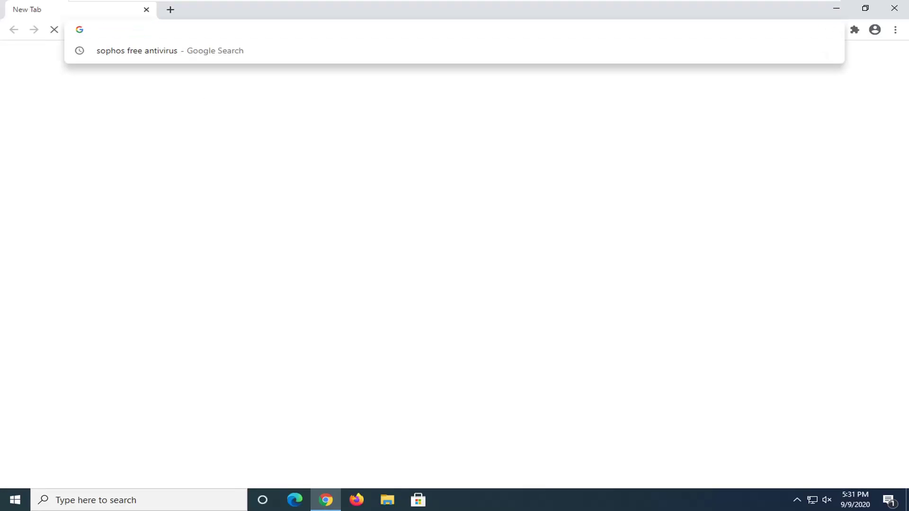
pyautogui.write('comodo interne')
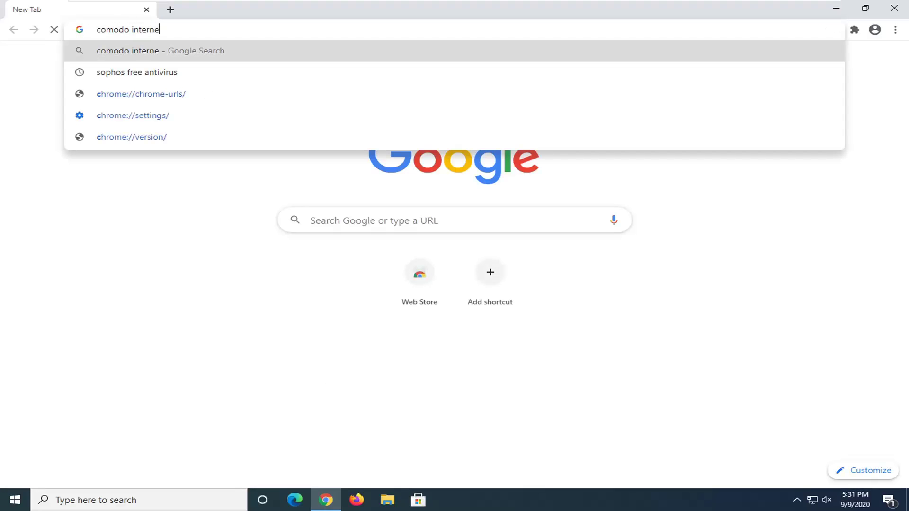
pyautogui.write('t security')
pyautogui.press('Return')
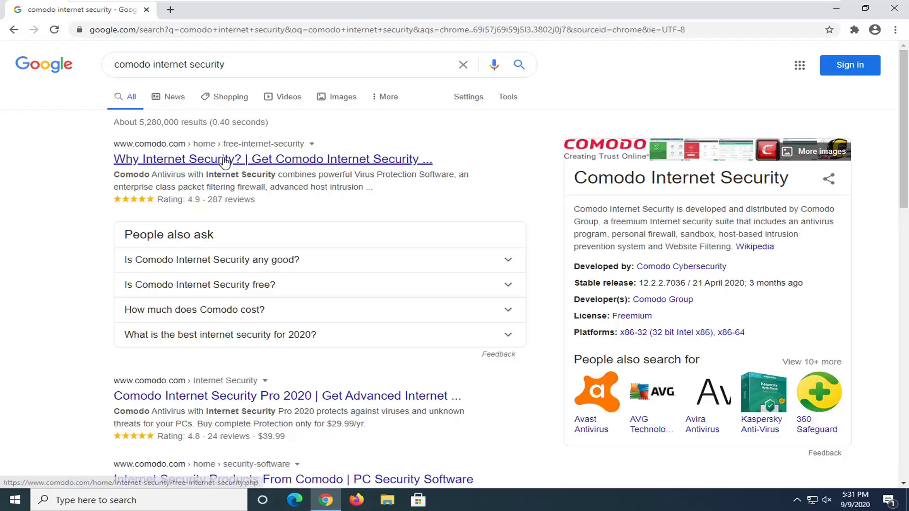
# Open the Comodo product page, keep the installer download, and check the site's connection details.
pyautogui.click(311, 166)
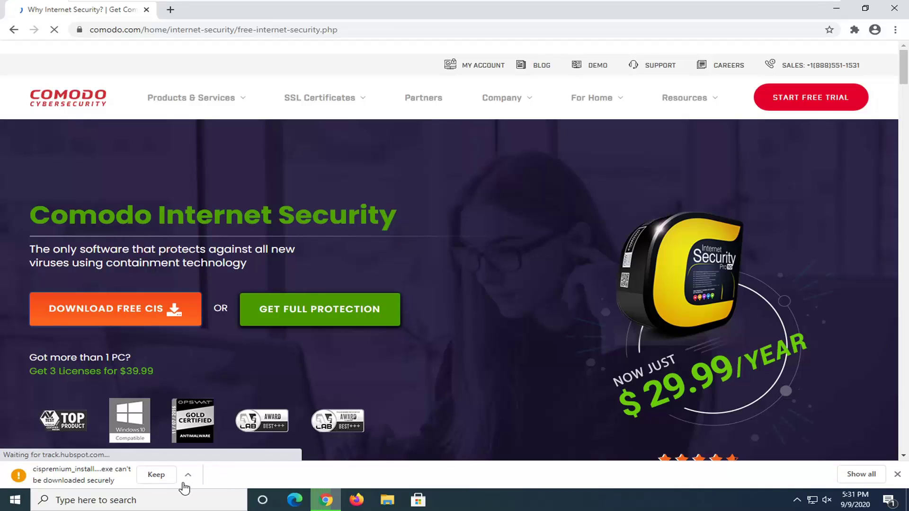
pyautogui.click(159, 476)
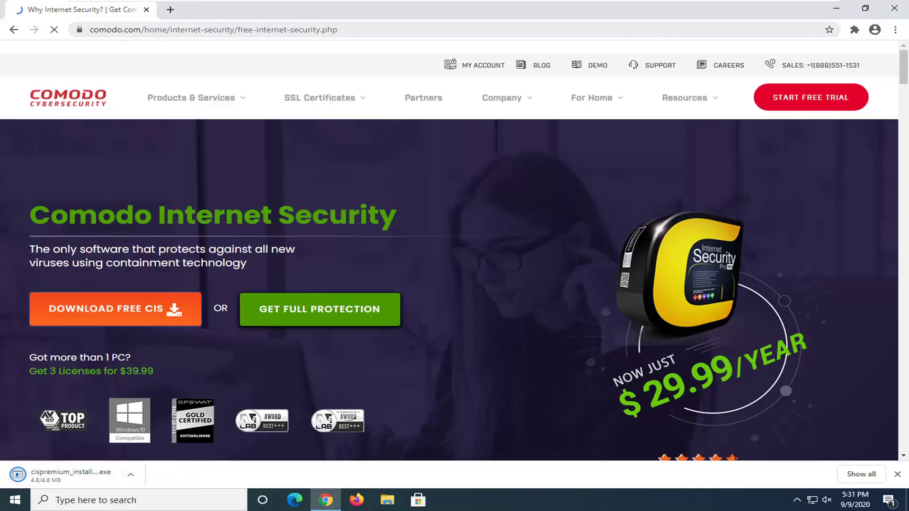
pyautogui.click(80, 30)
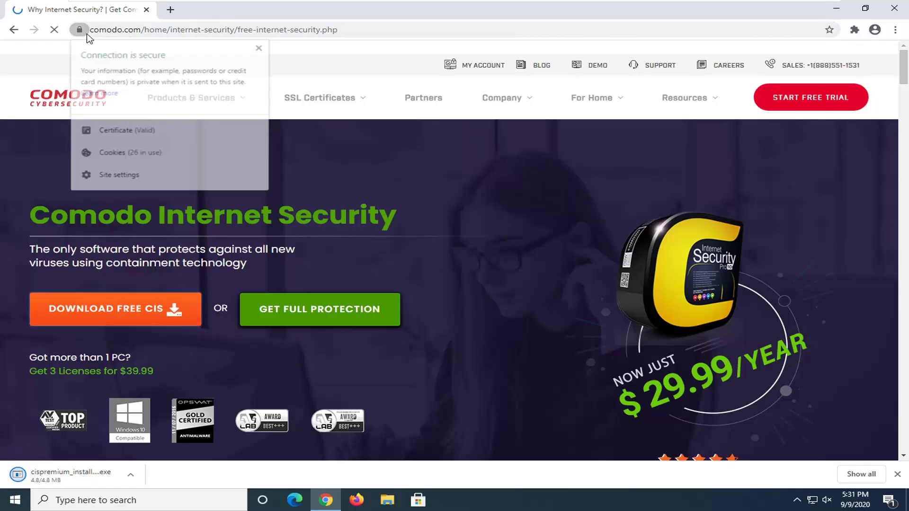
pyautogui.click(259, 48)
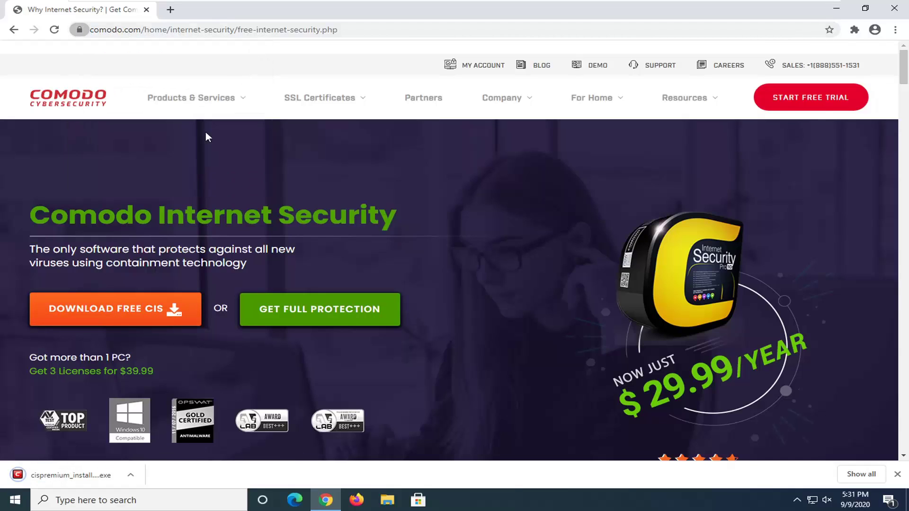
# Launch the downloaded cispremium_installer .exe and close Chrome.
pyautogui.scroll(-5, 432, 305)
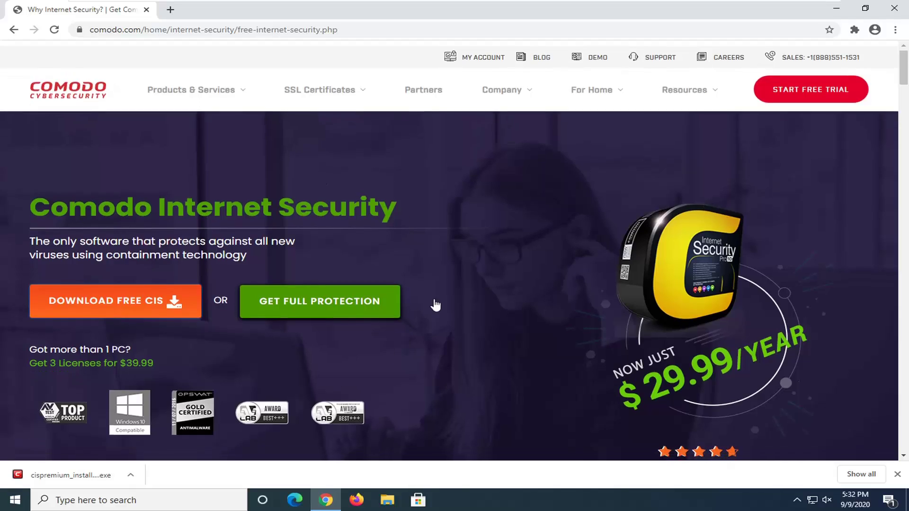
pyautogui.scroll(5, 402, 329)
pyautogui.click(30, 476)
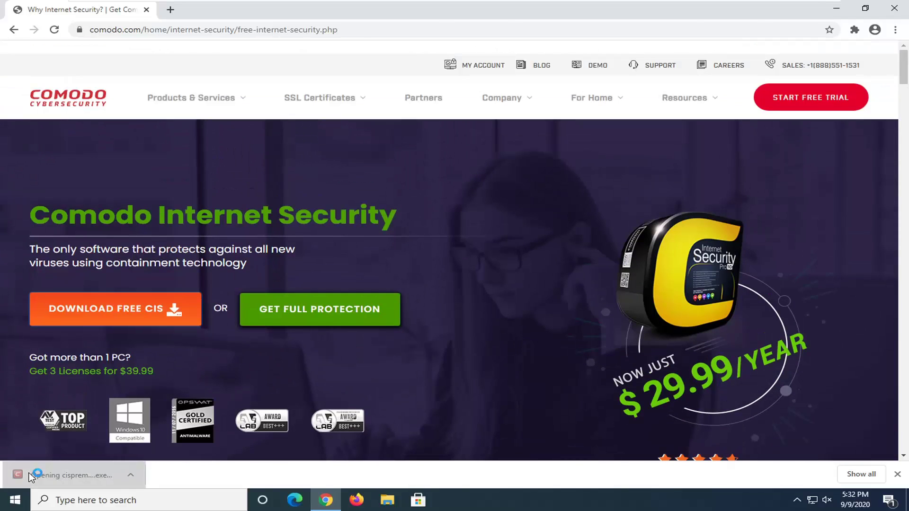
pyautogui.click(895, 9)
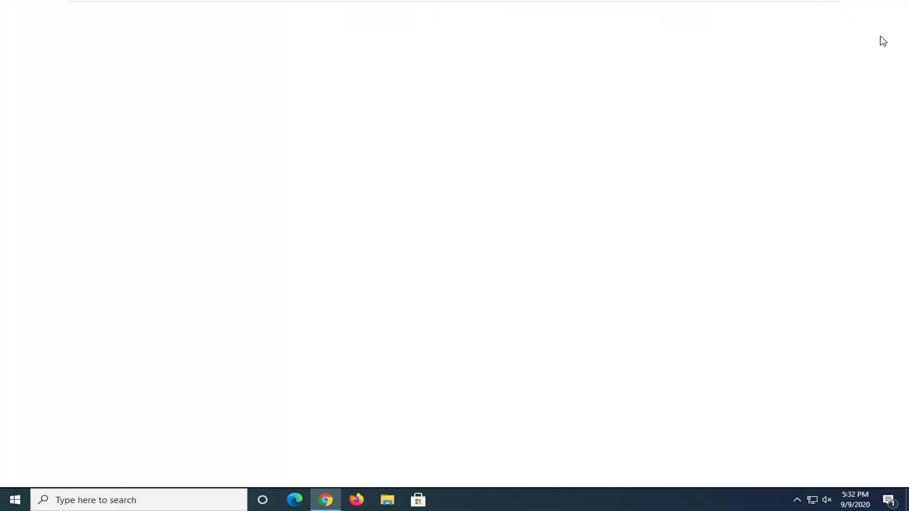
# Run the installer from Chrome's Downloads list past the security warning, then minimize Chrome.
pyautogui.click(896, 30)
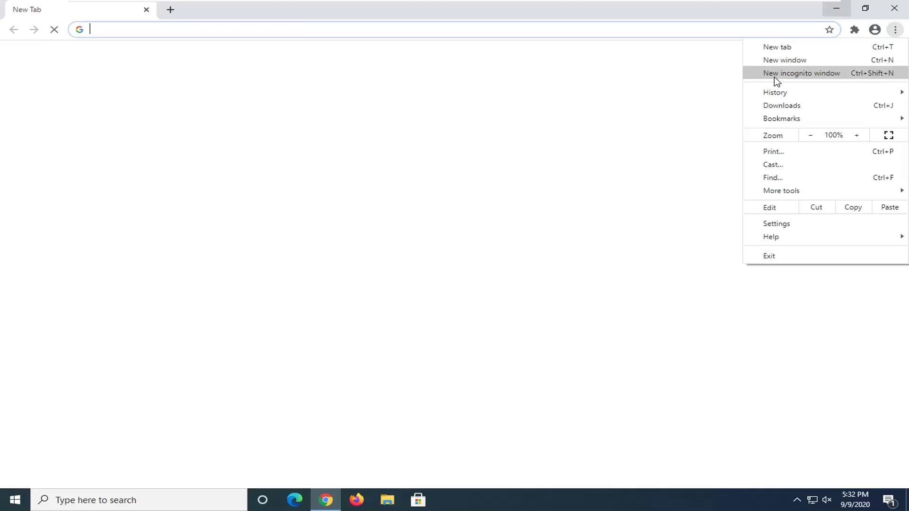
pyautogui.click(779, 105)
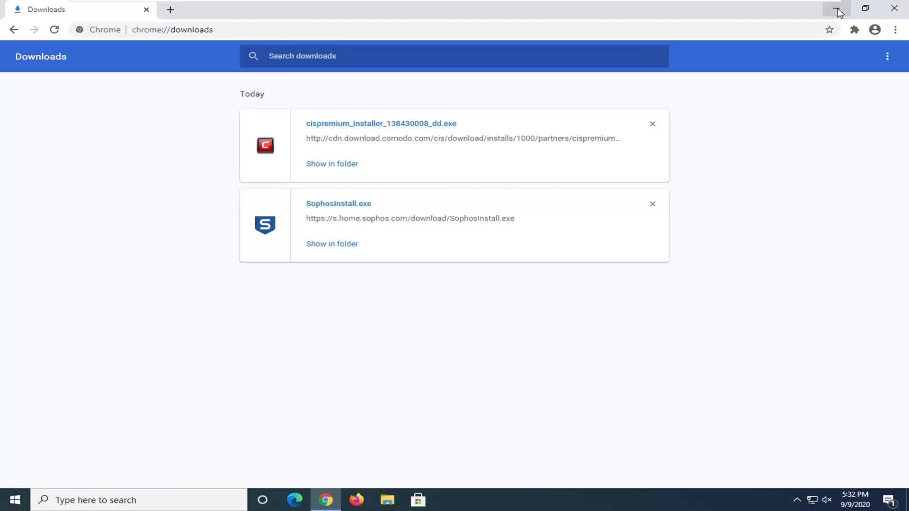
pyautogui.click(493, 260)
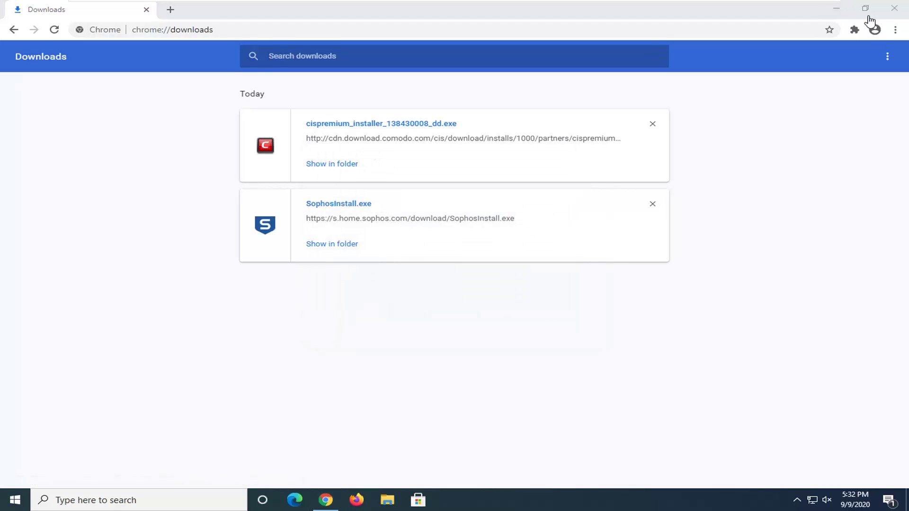
pyautogui.click(835, 9)
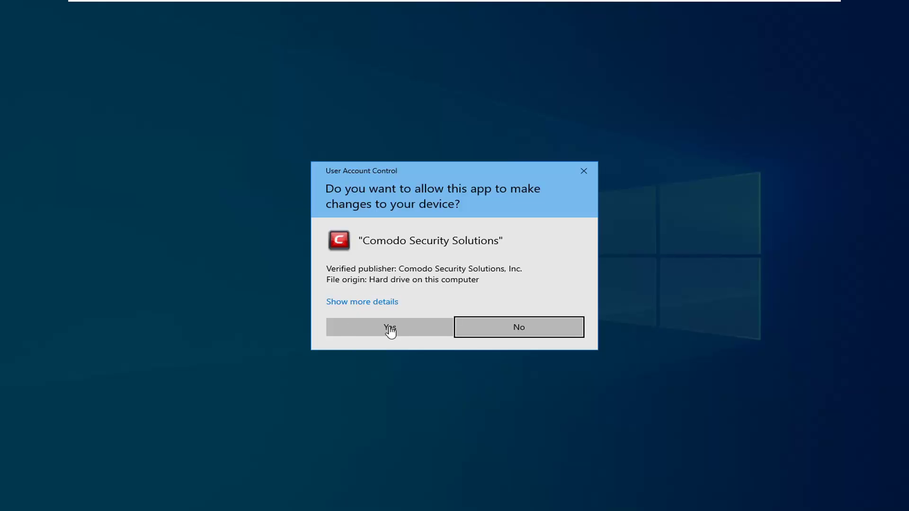
# Approve the User Account Control prompt for Comodo Security Solutions.
pyautogui.click(391, 330)
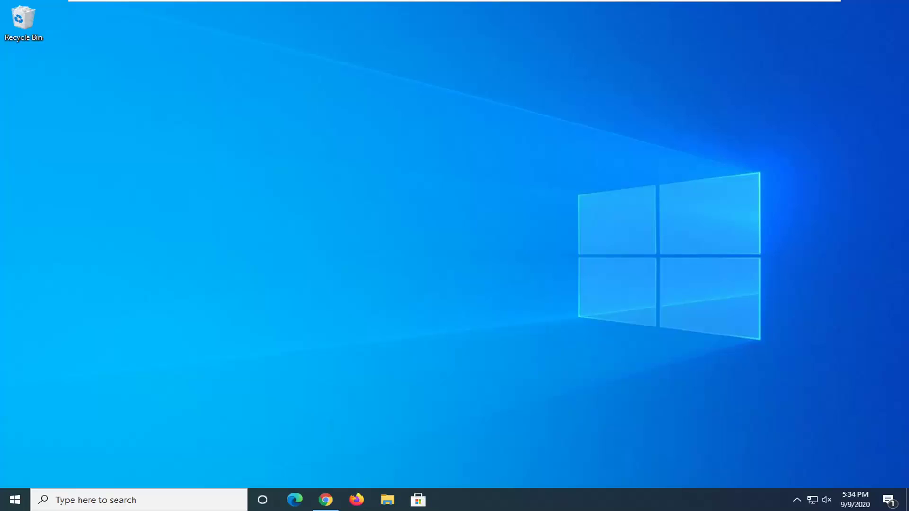
# Glance at the hidden tray icons, then search the Start menu for 'comodo'.
pyautogui.click(797, 501)
pyautogui.click(798, 501)
pyautogui.press('super')
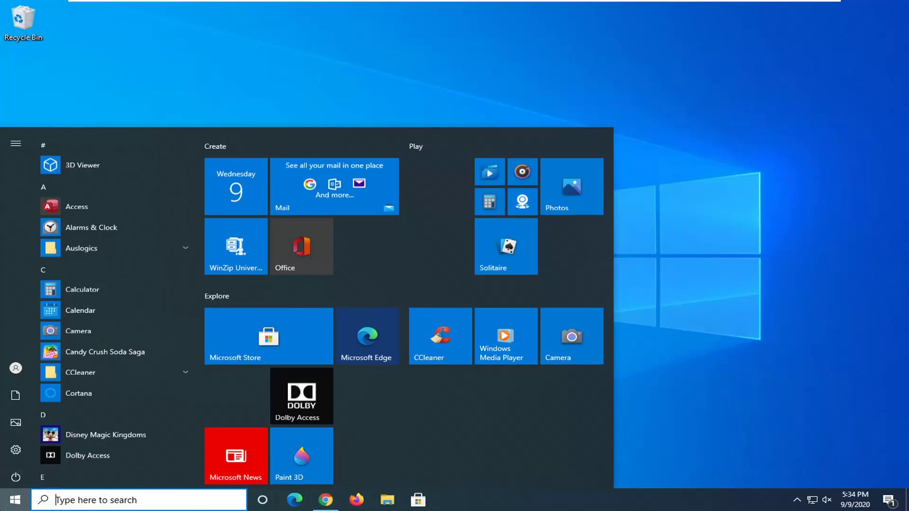
pyautogui.write('comodo')
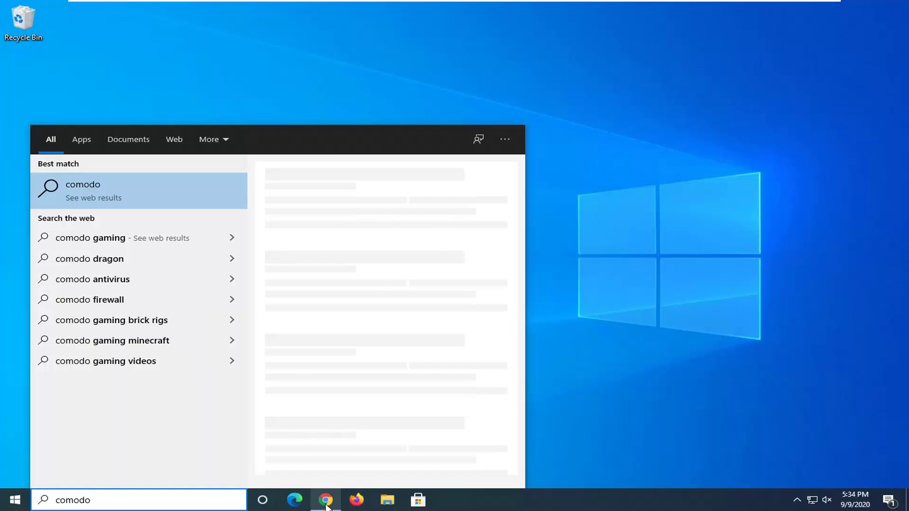
# Run the cispremium installer from the Downloads folder, confirming Run and the UAC prompt.
pyautogui.click(389, 501)
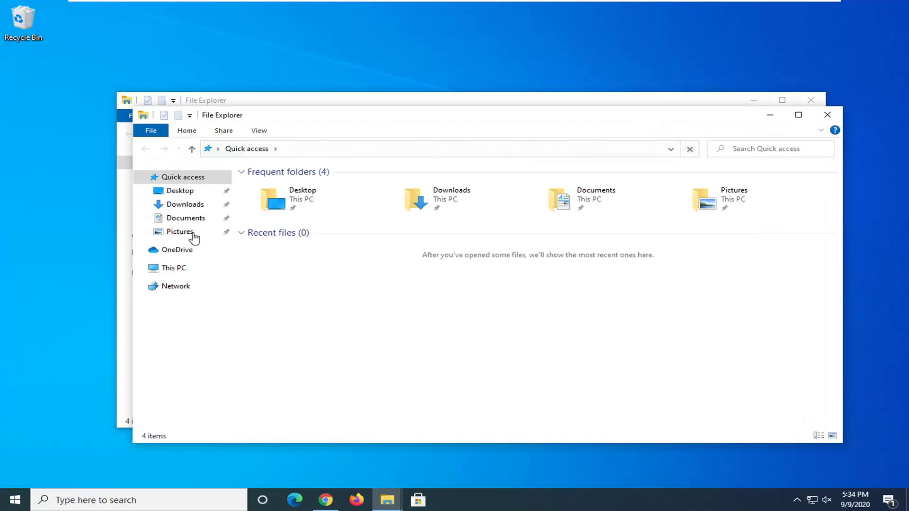
pyautogui.click(184, 204)
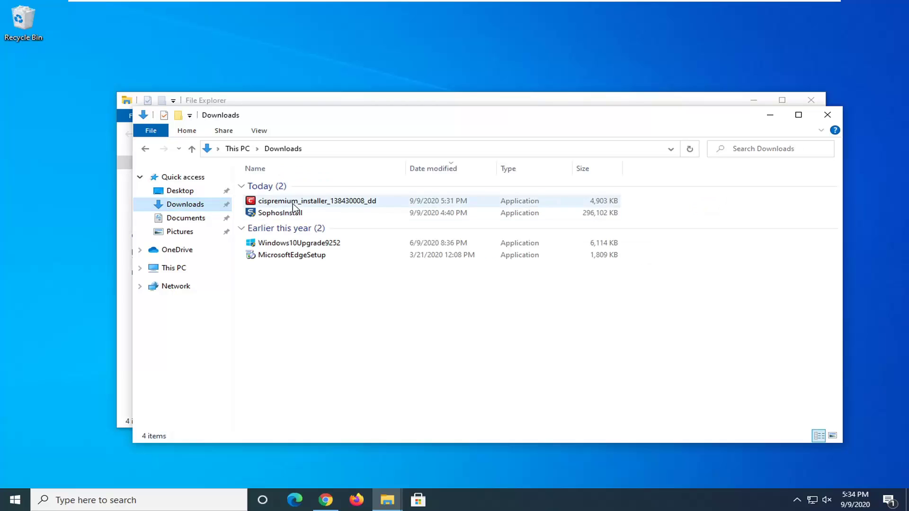
pyautogui.doubleClick(280, 203)
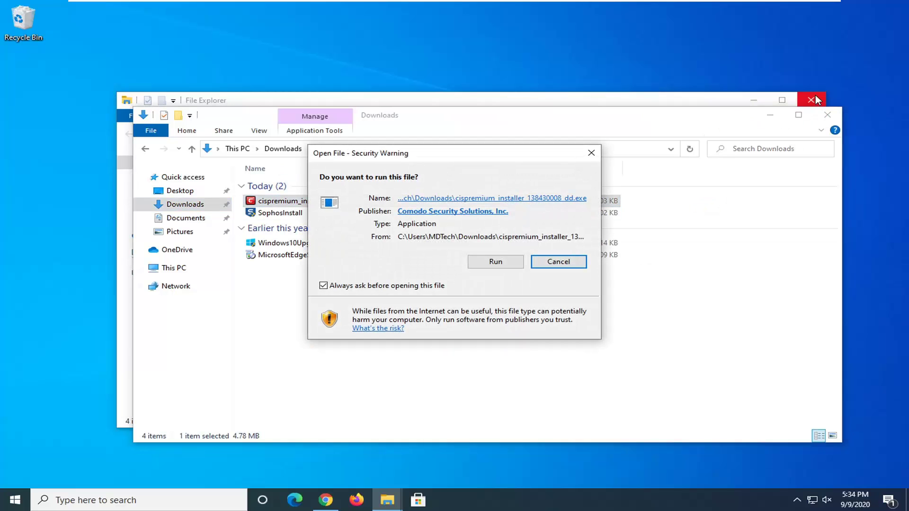
pyautogui.click(811, 100)
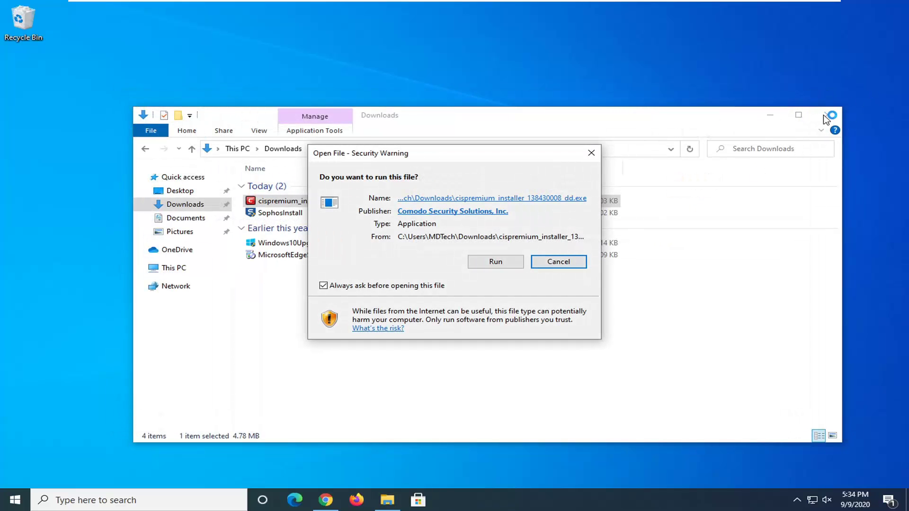
pyautogui.click(493, 265)
pyautogui.click(828, 114)
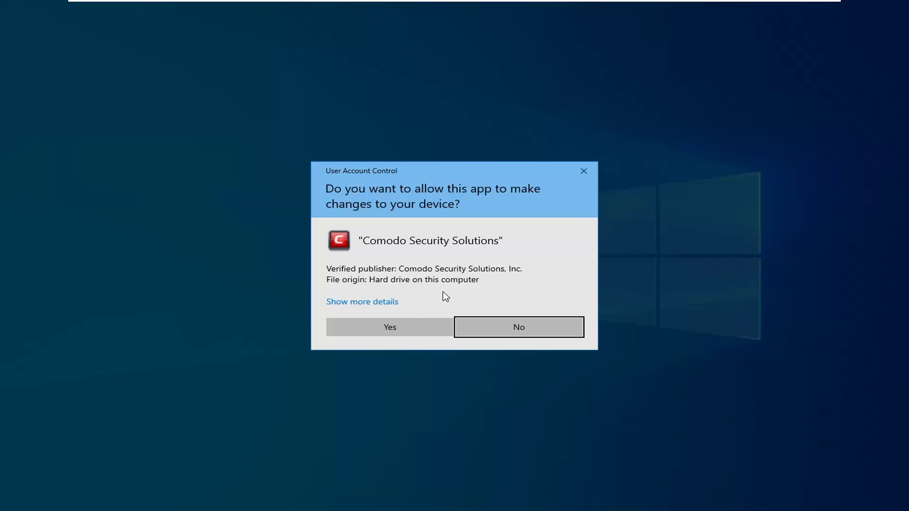
pyautogui.click(403, 331)
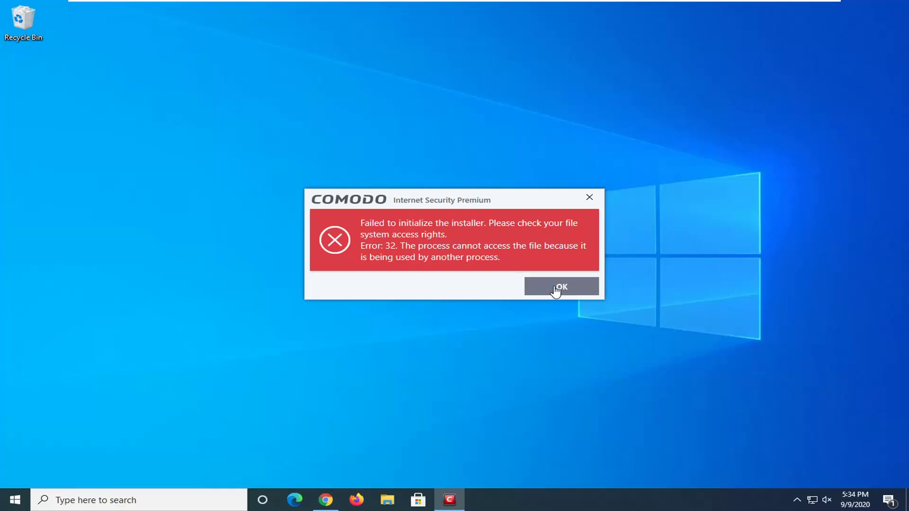
# Dismiss the Error 32 message, reposition the installer, and keep English (United States) as language.
pyautogui.click(556, 287)
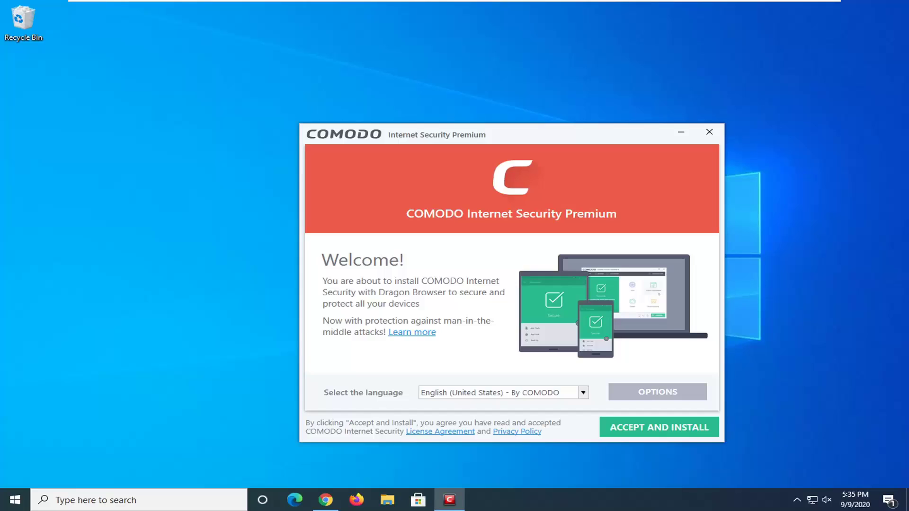
pyautogui.moveTo(461, 134); pyautogui.dragTo(429, 85)
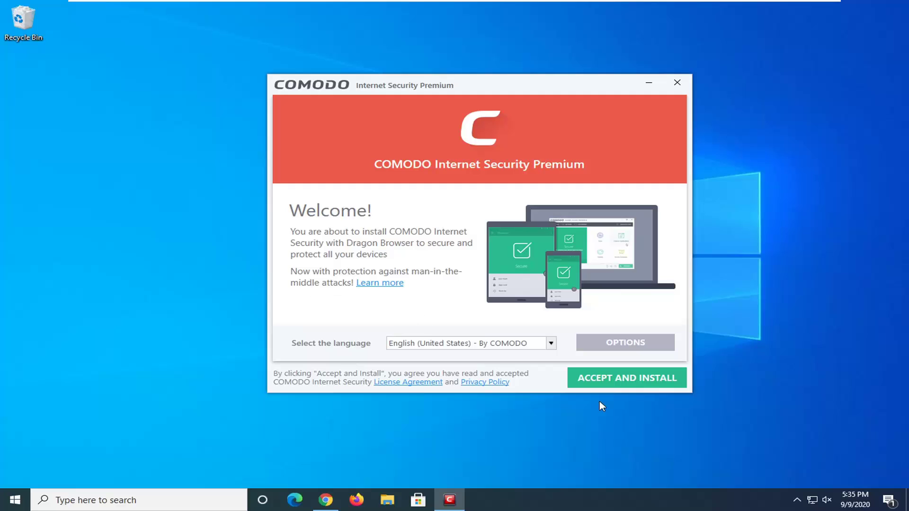
pyautogui.click(449, 353)
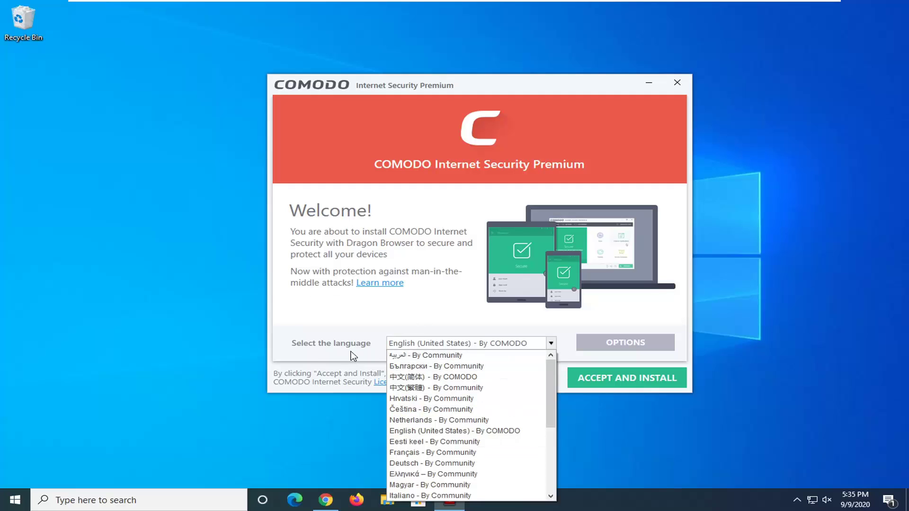
pyautogui.click(348, 344)
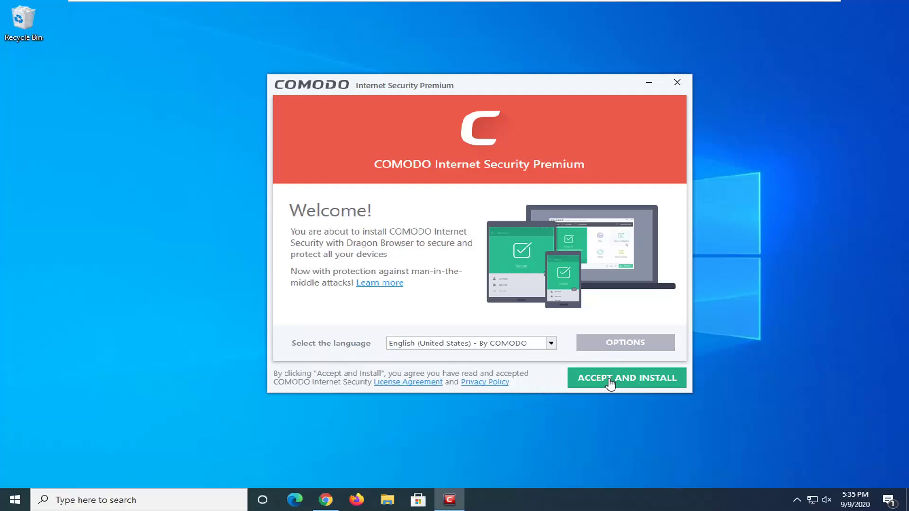
# Accept the licence and start installing Comodo Internet Security Premium.
pyautogui.click(631, 379)
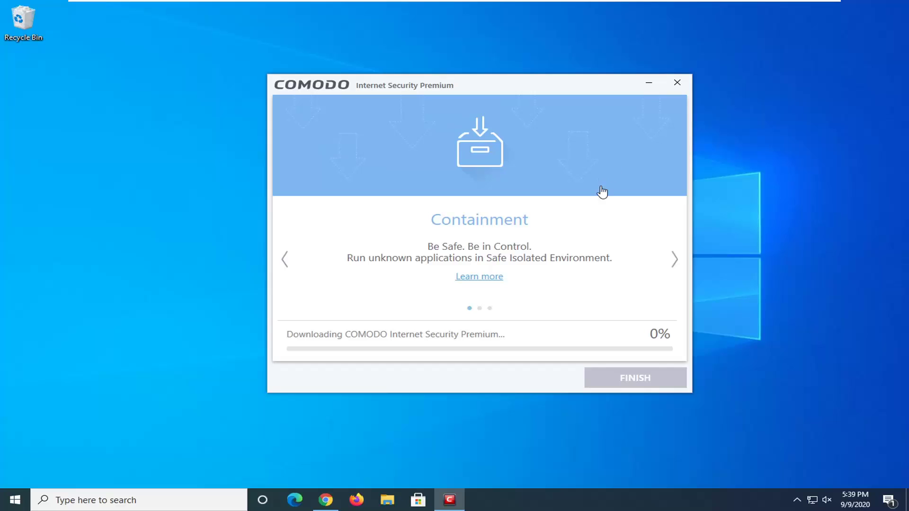
# Advance the feature slideshow and nudge the installer window while installation finishes.
pyautogui.click(675, 261)
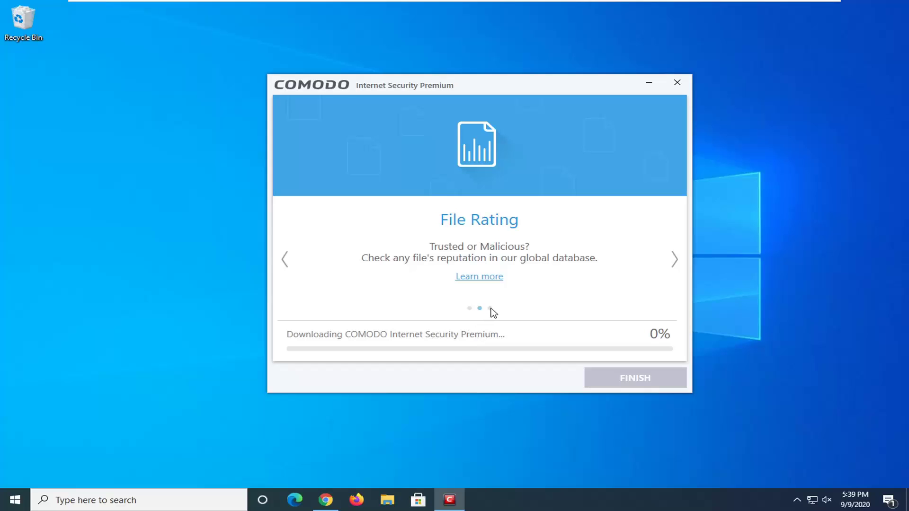
pyautogui.moveTo(452, 87)
pyautogui.mouseDown()
pyautogui.moveTo(422, 92)
pyautogui.moveTo(448, 90)
pyautogui.mouseUp()
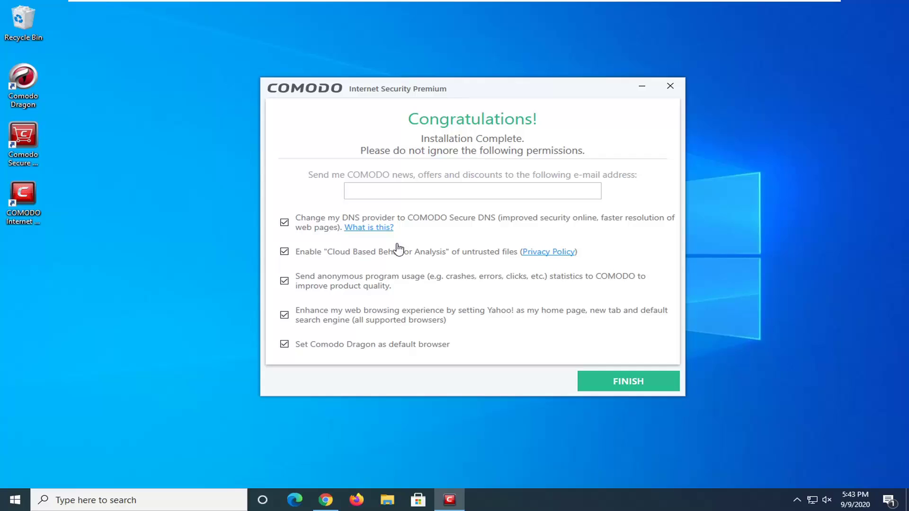
# Uncheck COMODO Secure DNS, Yahoo! home page and search, and Comodo Dragon as default browser.
pyautogui.click(297, 227)
pyautogui.click(354, 318)
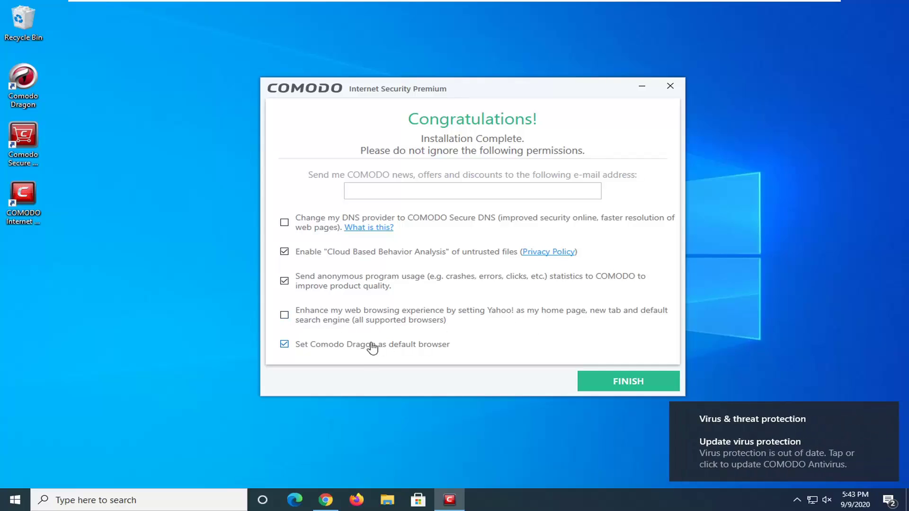
pyautogui.click(320, 349)
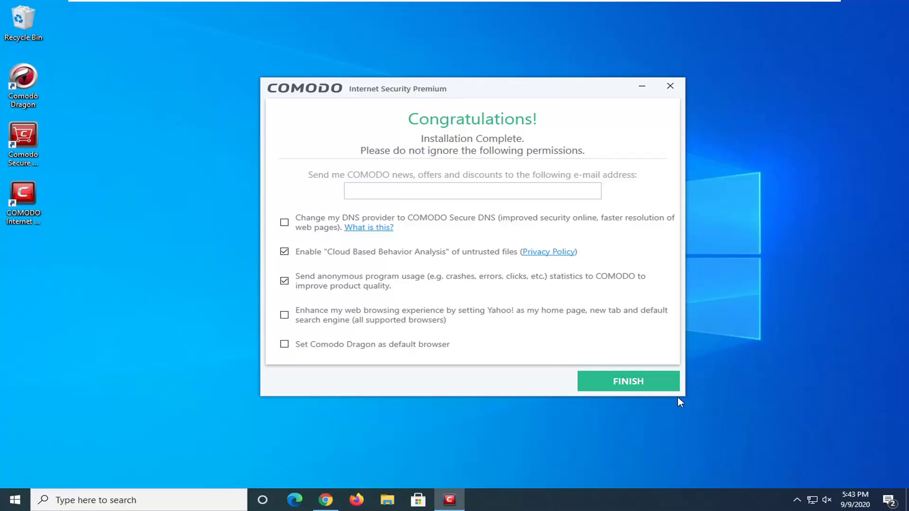
# Finish the installer and launch COMODO Internet Security Premium from its desktop shortcut.
pyautogui.click(632, 383)
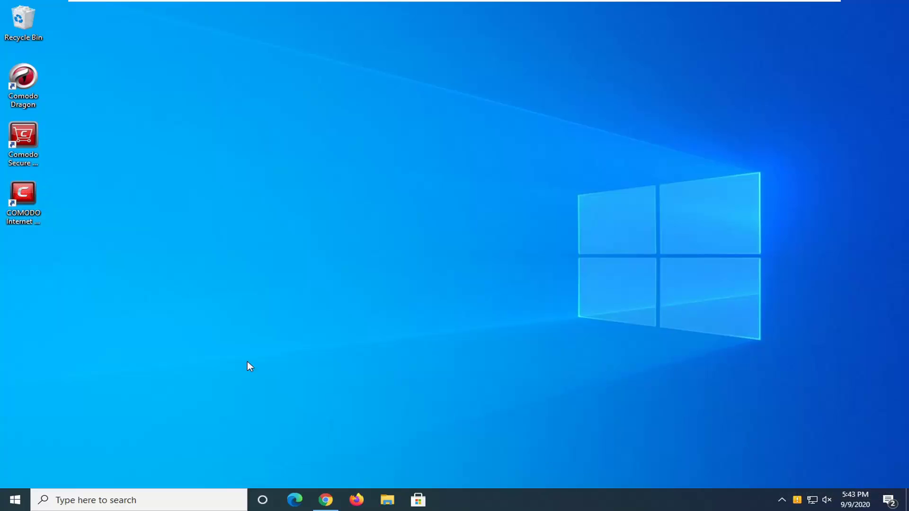
pyautogui.click(21, 209)
pyautogui.doubleClick(20, 208)
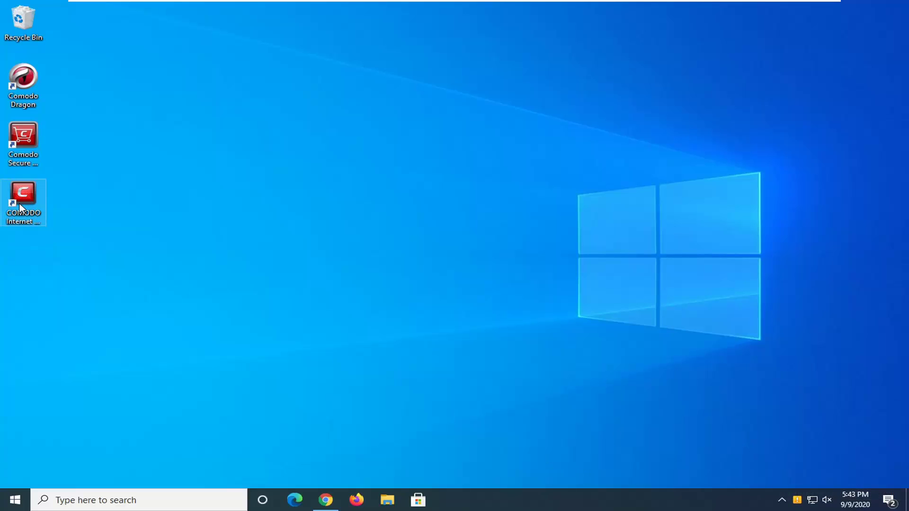